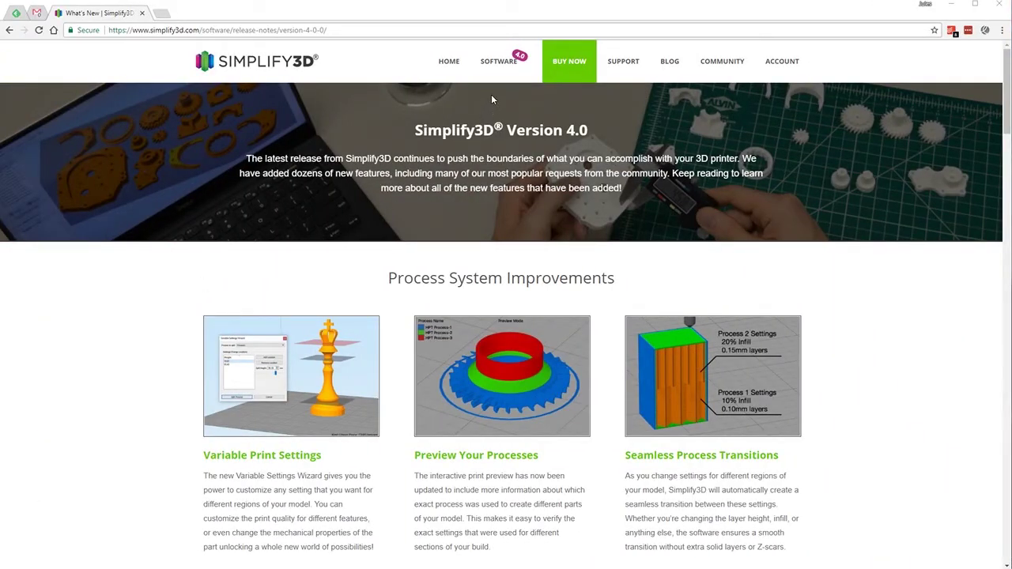
Scroll the release notes down to the Drag-and-Drop Reordering and Improved Sequential Printing cards
mouse_move(499, 64)
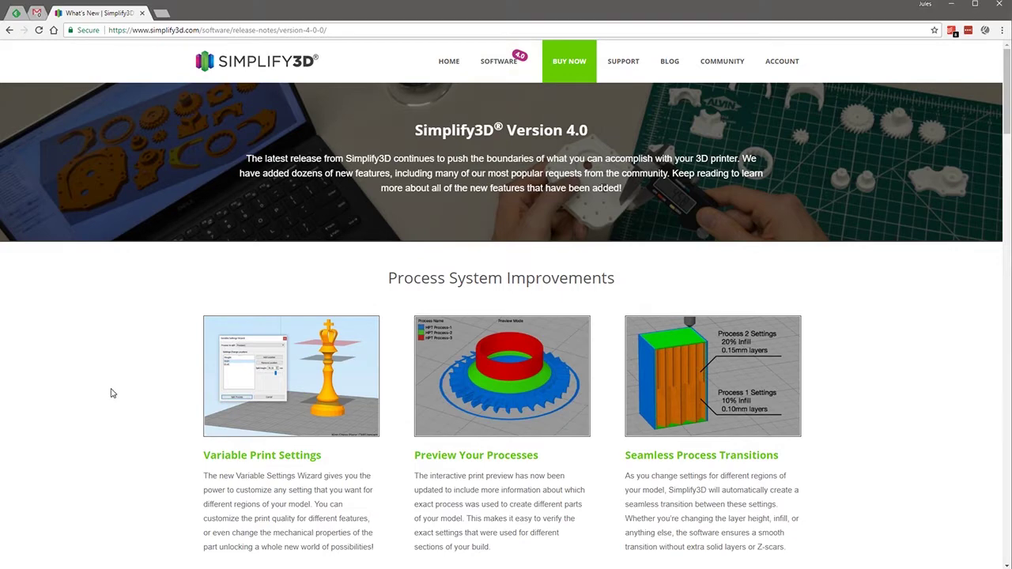
scroll(112, 393, down, 3)
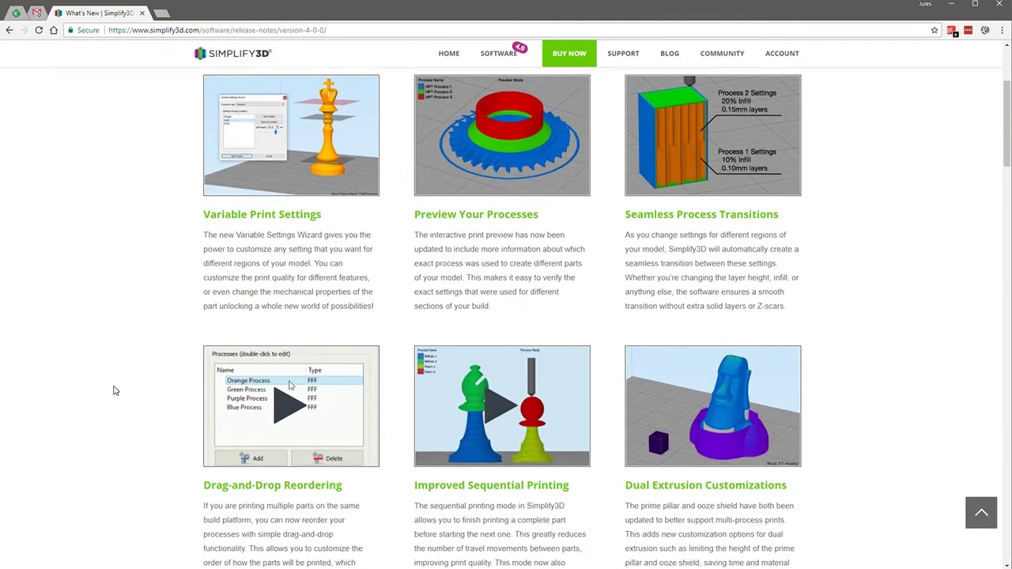
scroll(114, 390, down, 2)
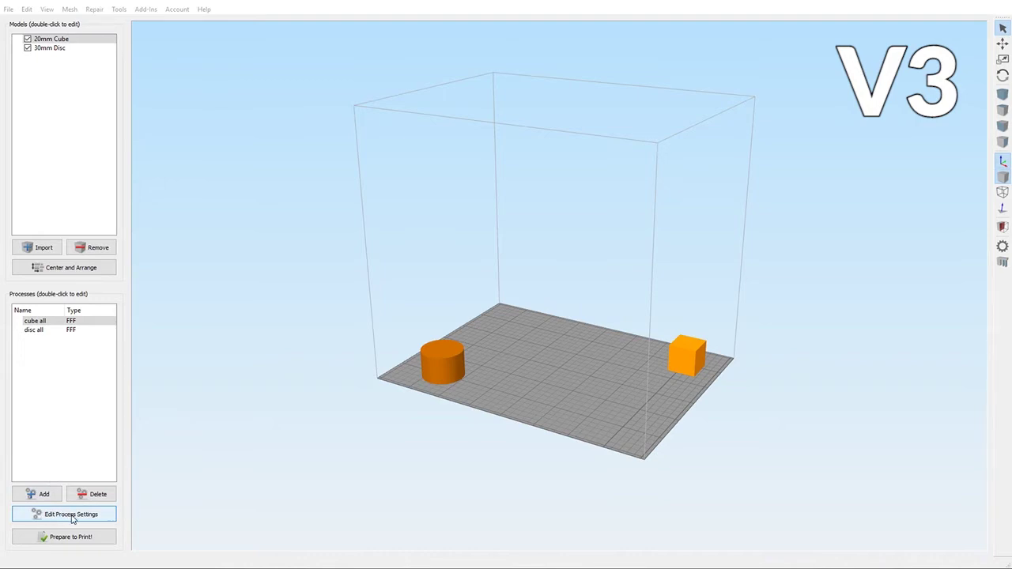
click(73, 515)
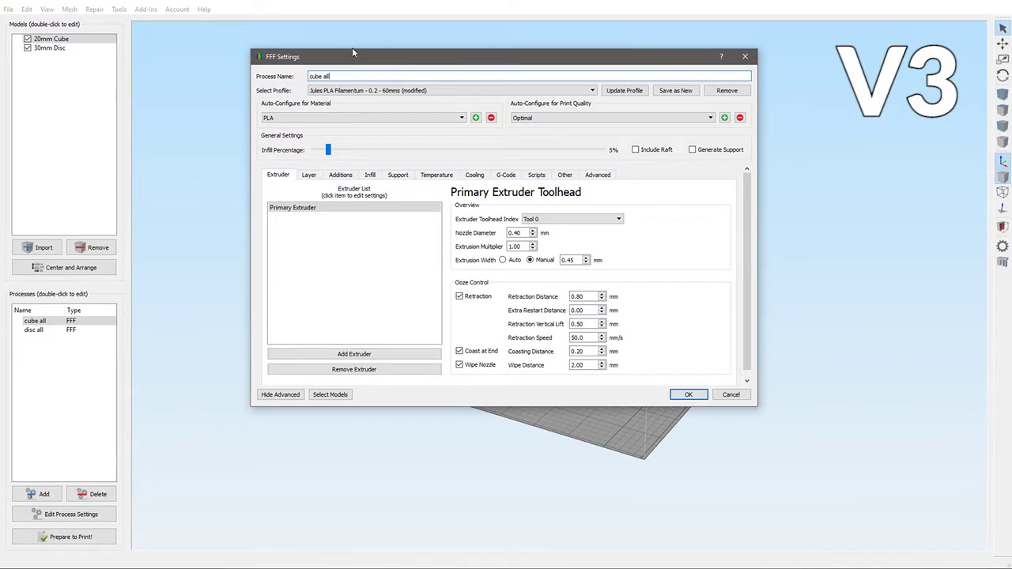
drag(358, 61, 319, 68)
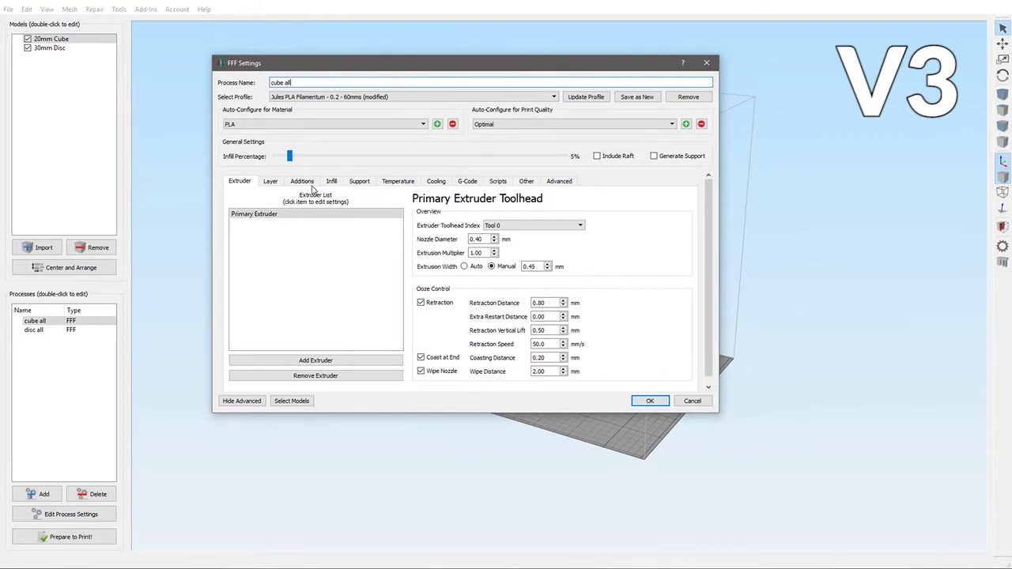
click(291, 400)
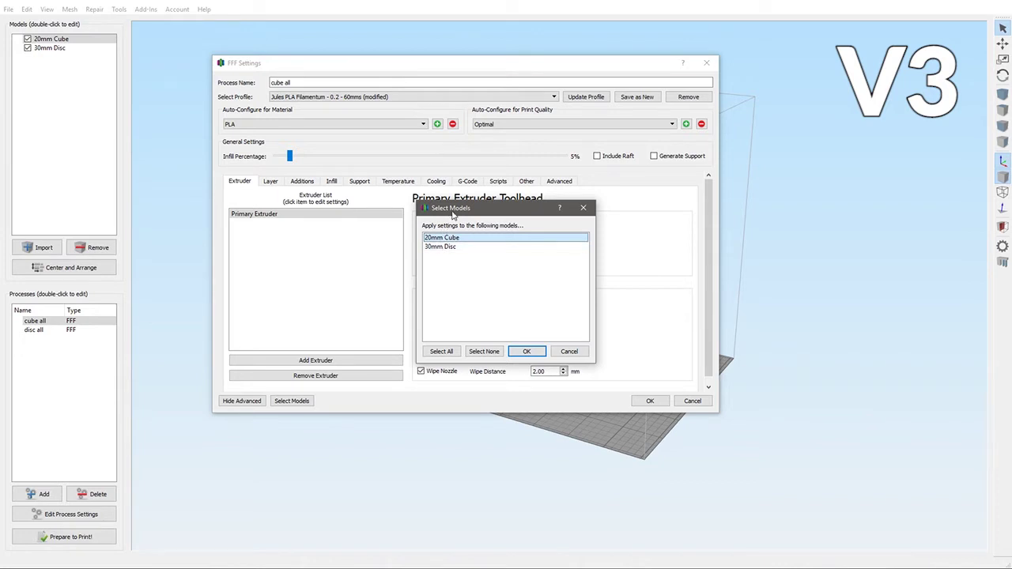
key(Return)
key(Return)
click(569, 351)
click(695, 401)
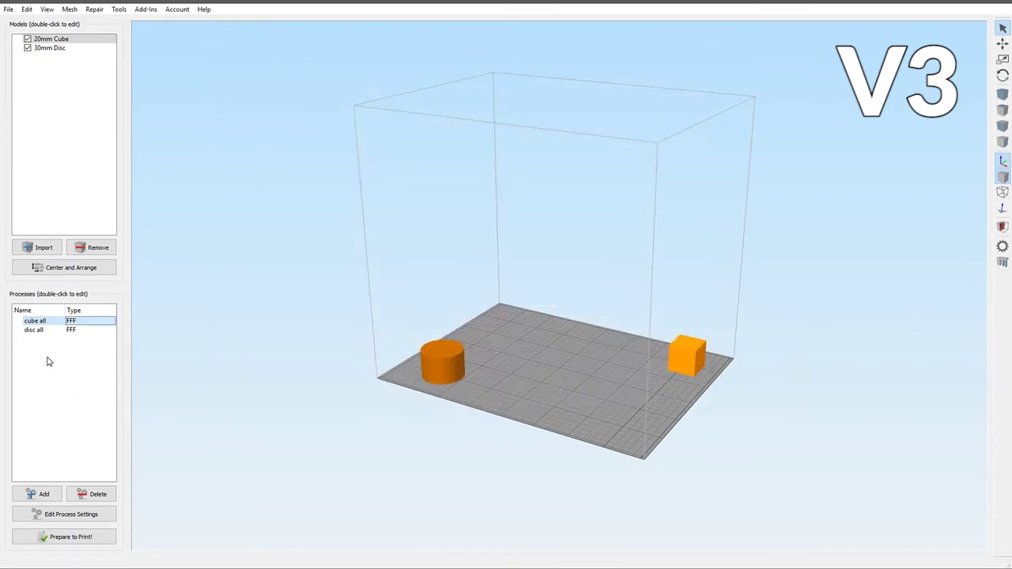
double_click(33, 331)
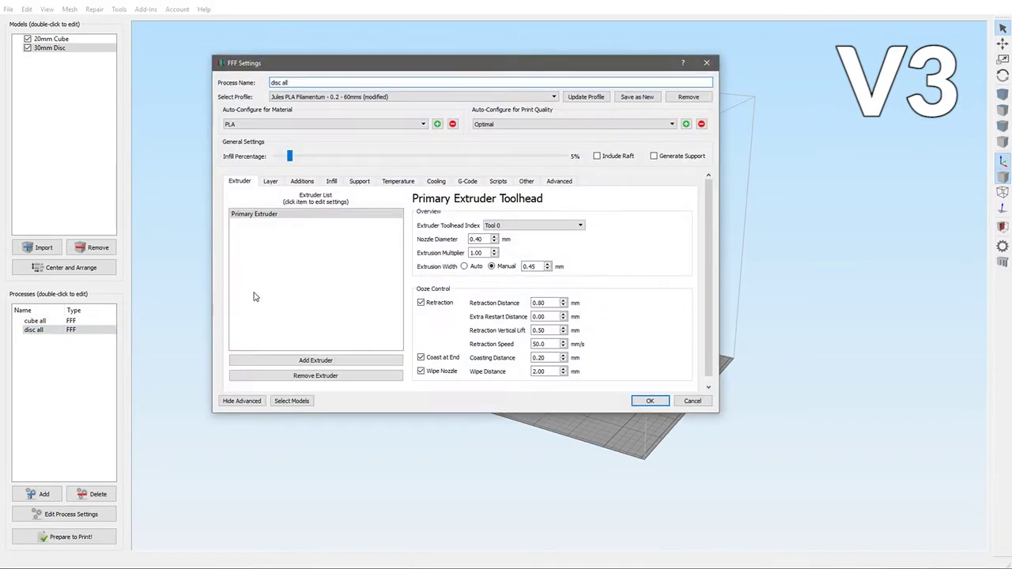
click(294, 400)
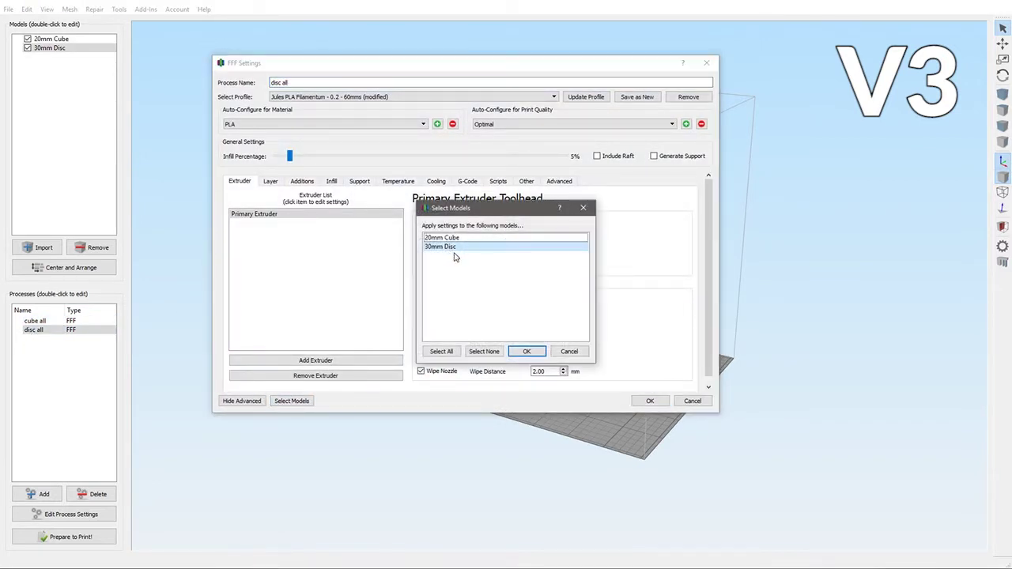
click(569, 352)
click(693, 401)
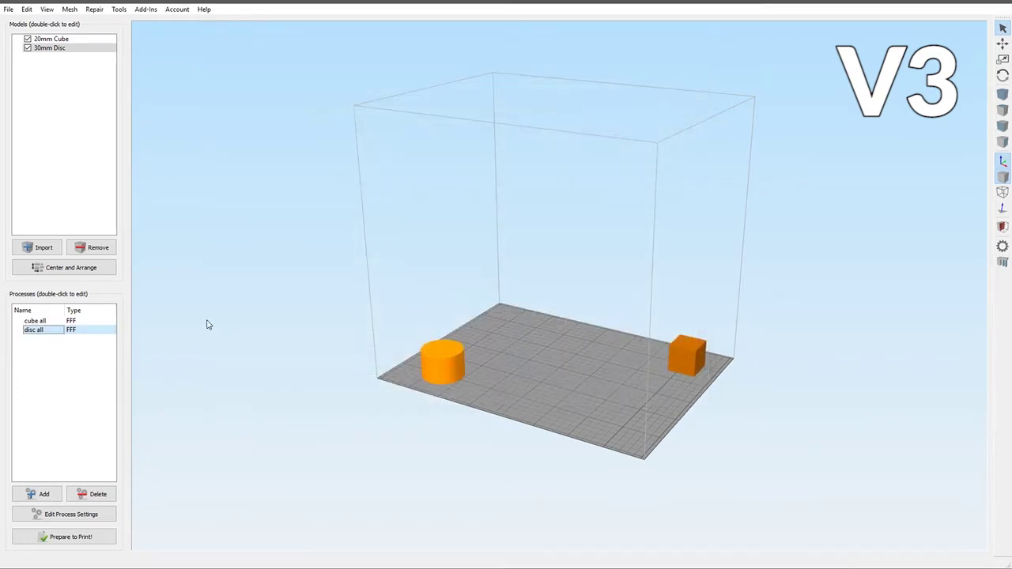
click(35, 331)
Slice cube all and disc all for sequential printing with 180 mm max height clearance
click(70, 538)
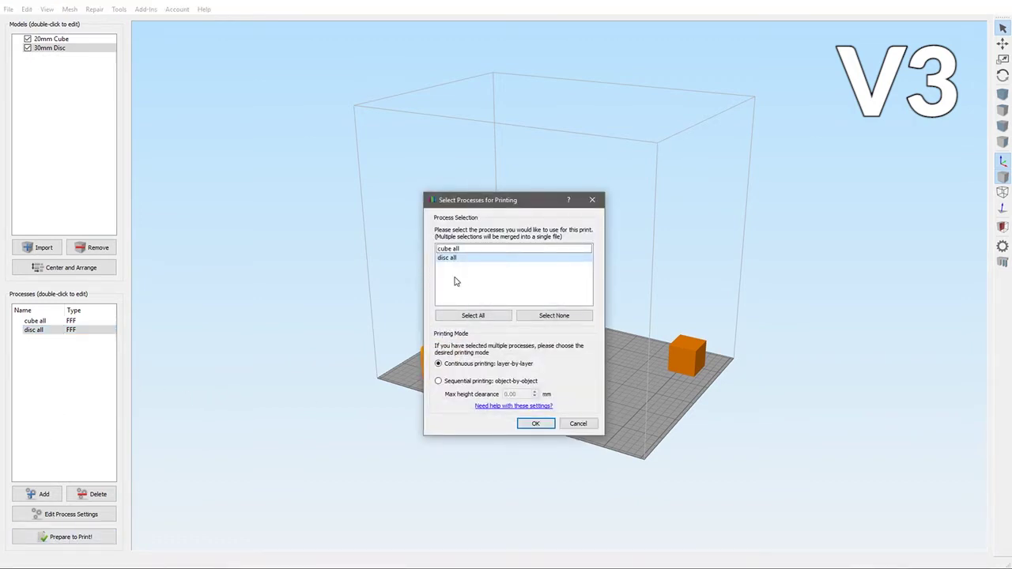
click(472, 316)
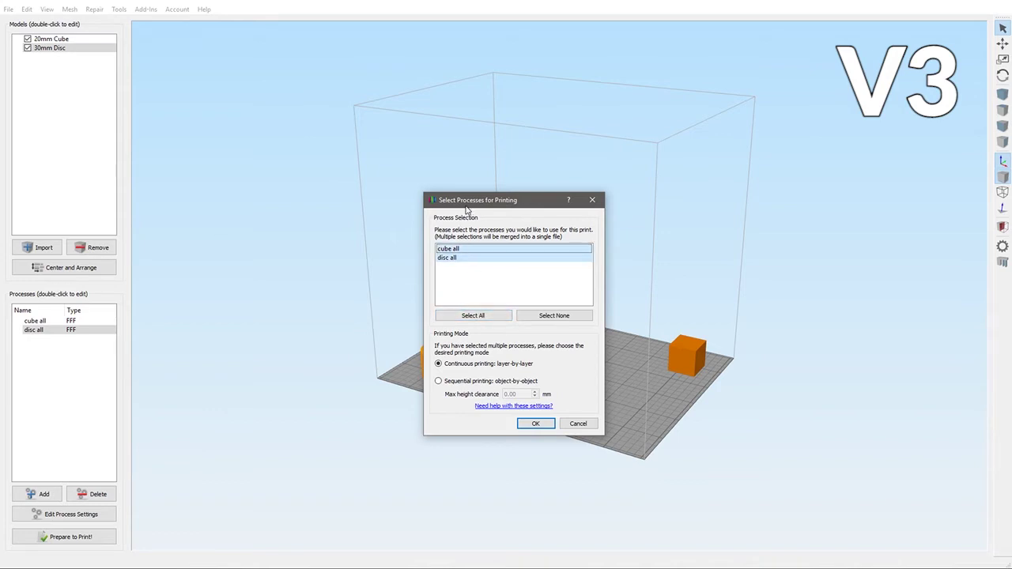
drag(465, 203, 392, 204)
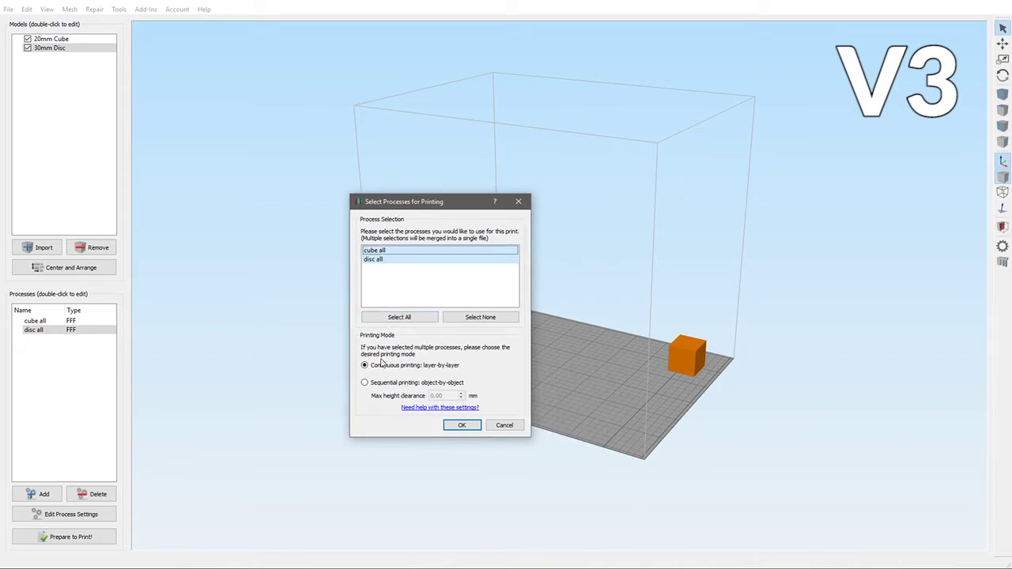
click(365, 382)
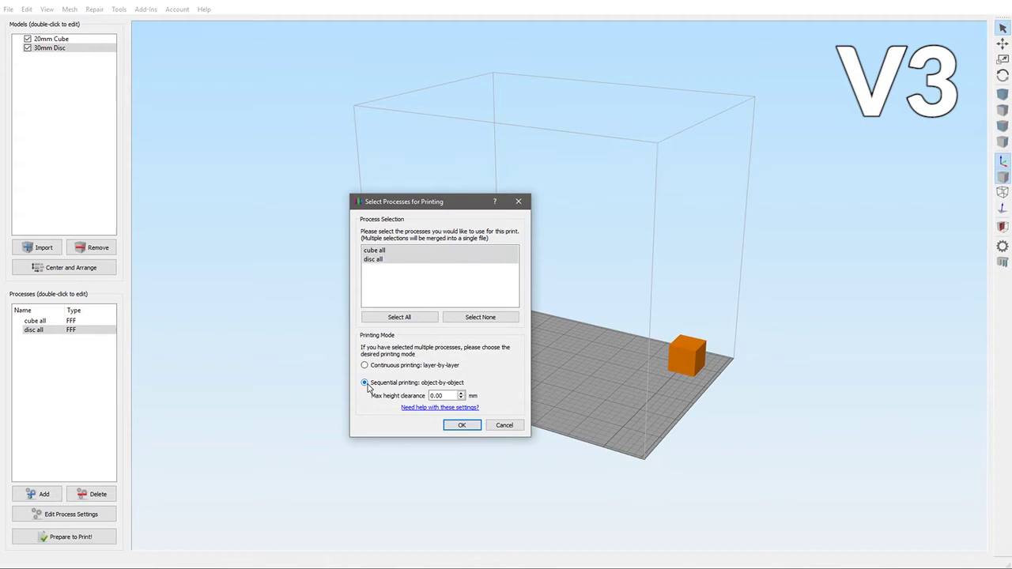
double_click(434, 396)
text(180)
drag(400, 210, 211, 193)
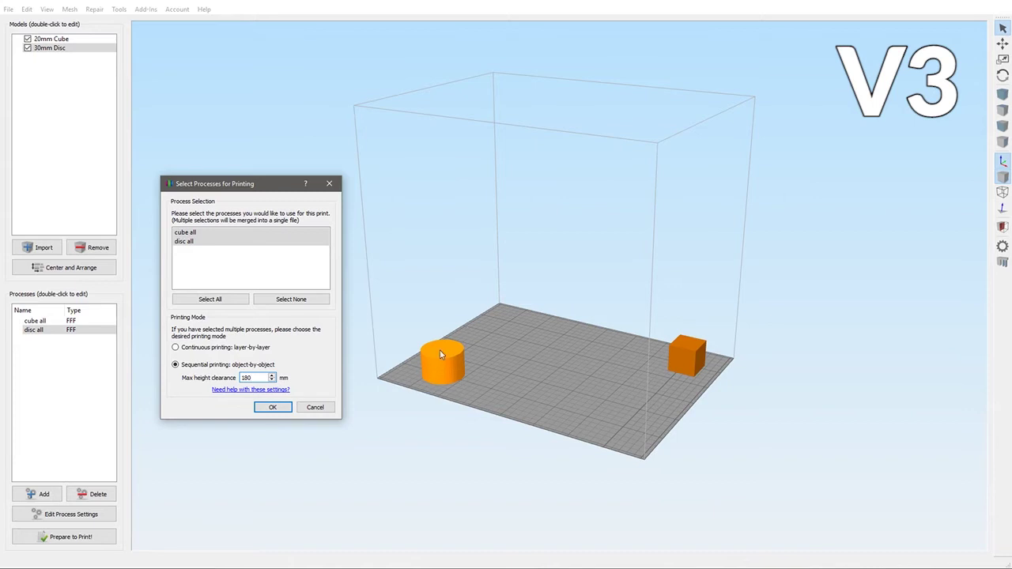
click(275, 408)
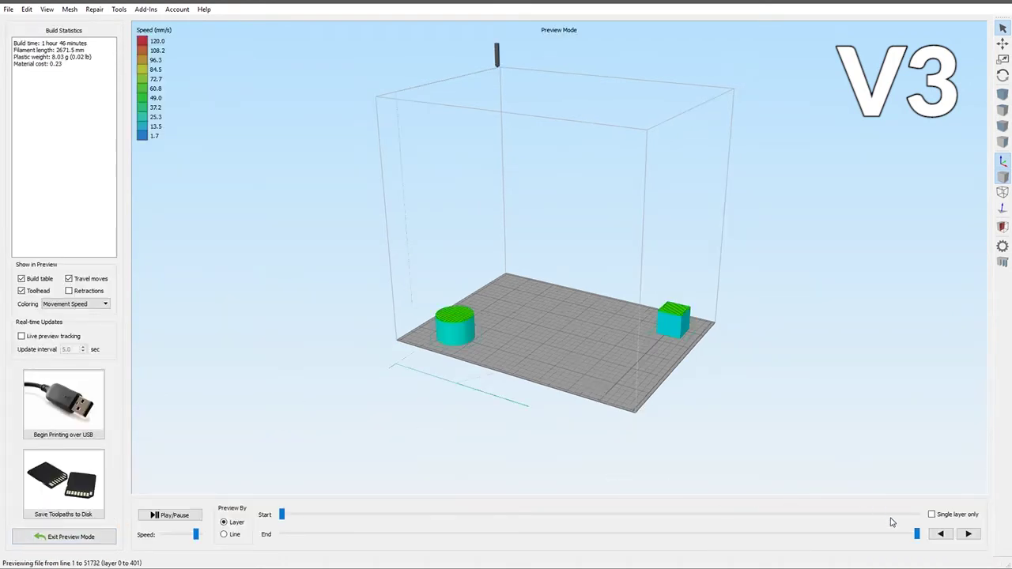
Scrub the preview from the first layer to about layer 31, then exit Preview Mode
drag(917, 533, 230, 564)
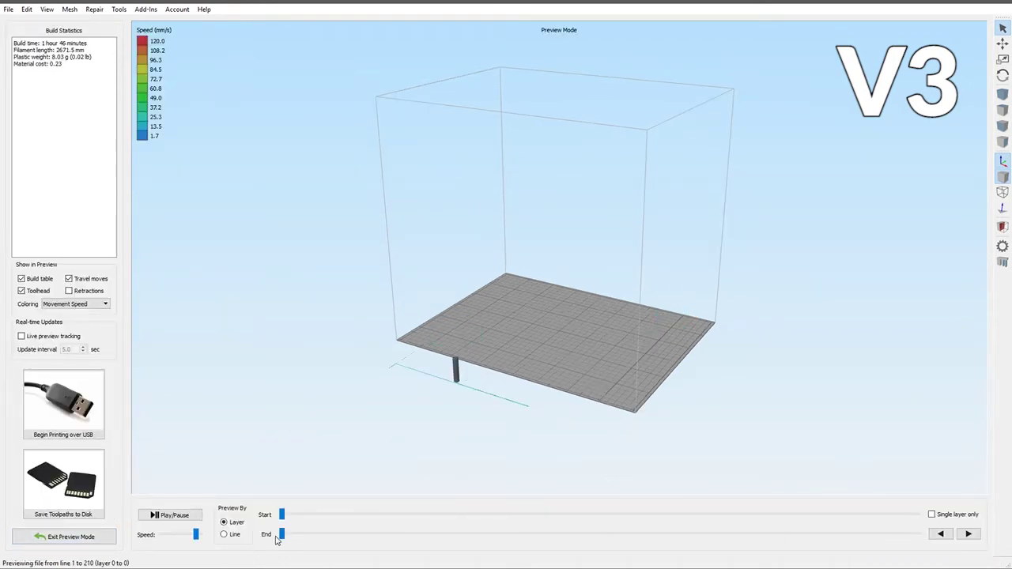
drag(282, 534, 832, 535)
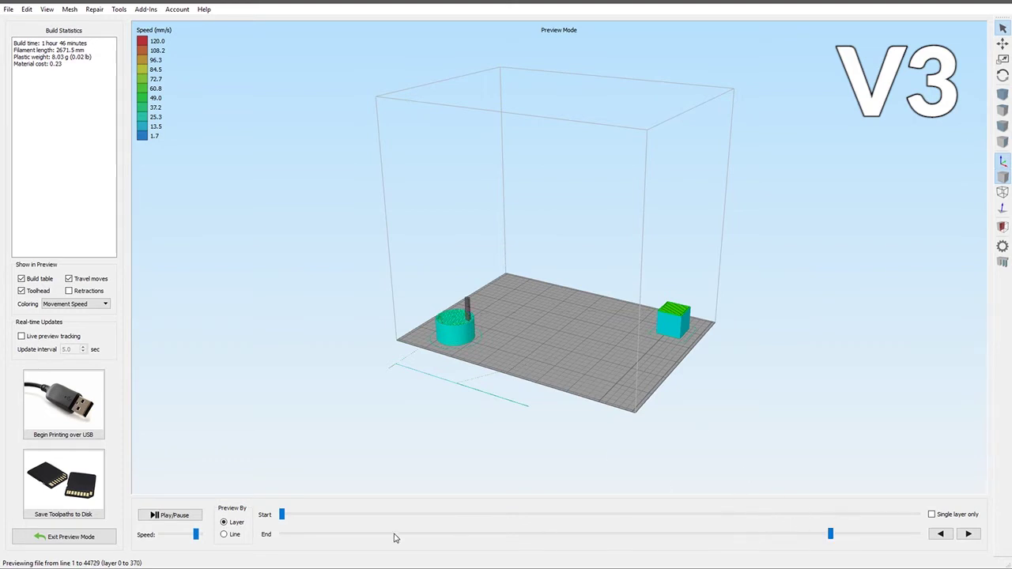
click(47, 537)
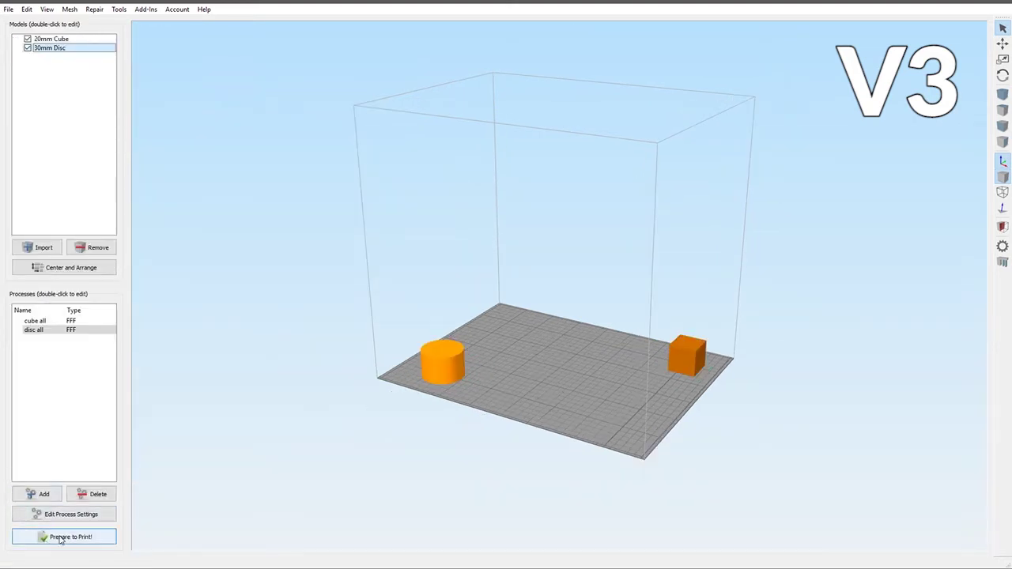
Run Prepare to Print with both processes selected and confirm the setup
click(63, 539)
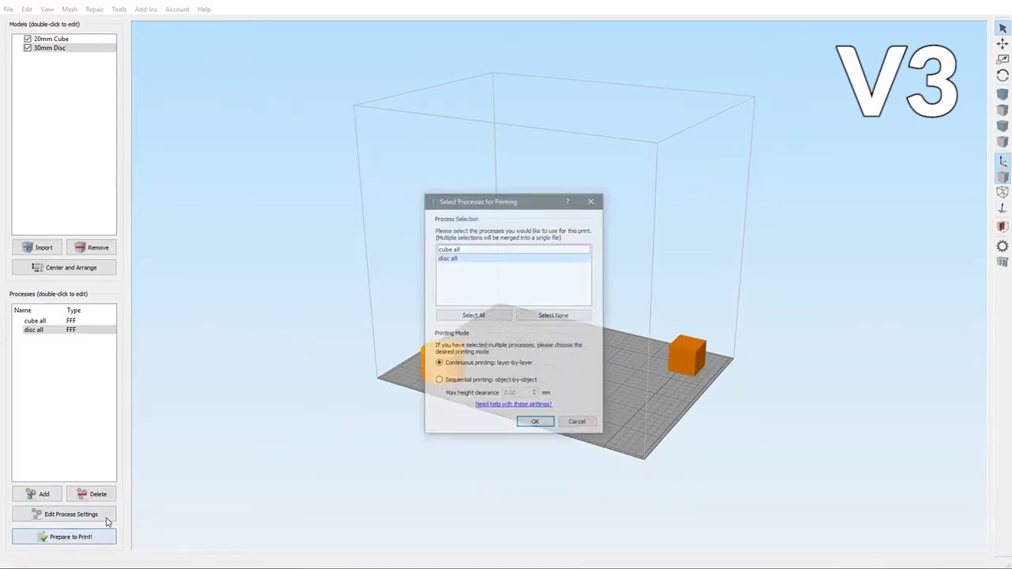
click(470, 317)
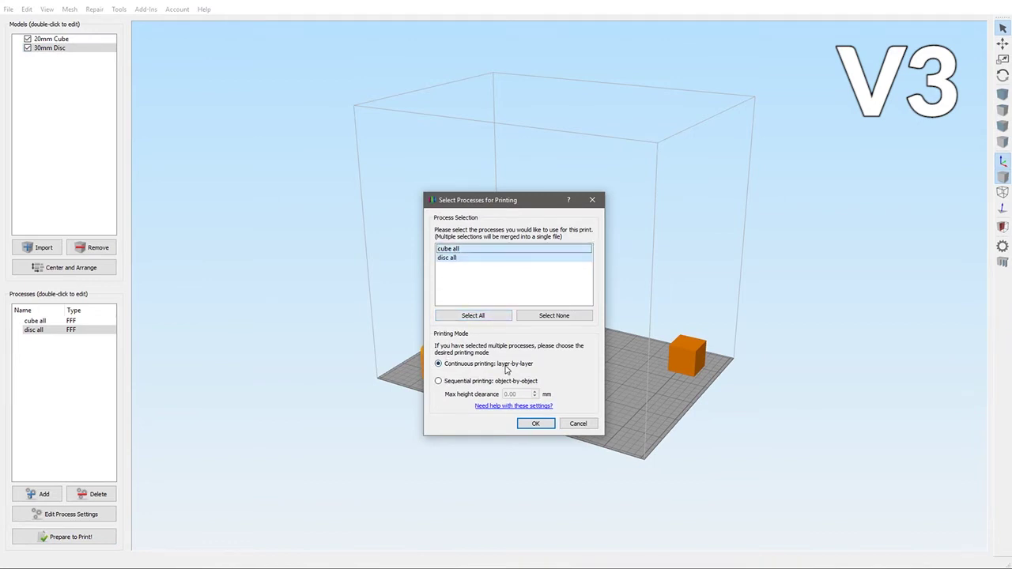
click(536, 424)
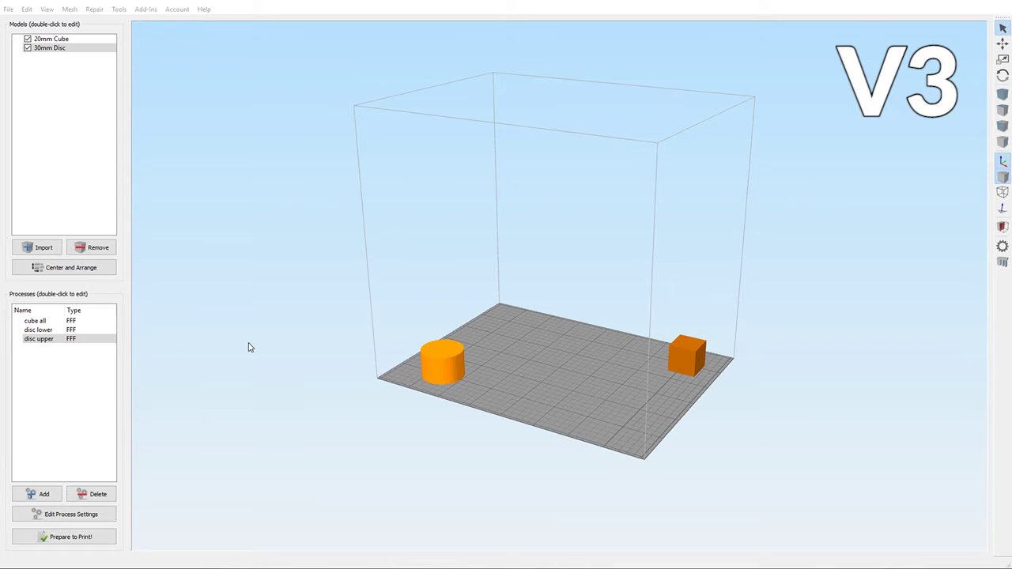
click(33, 322)
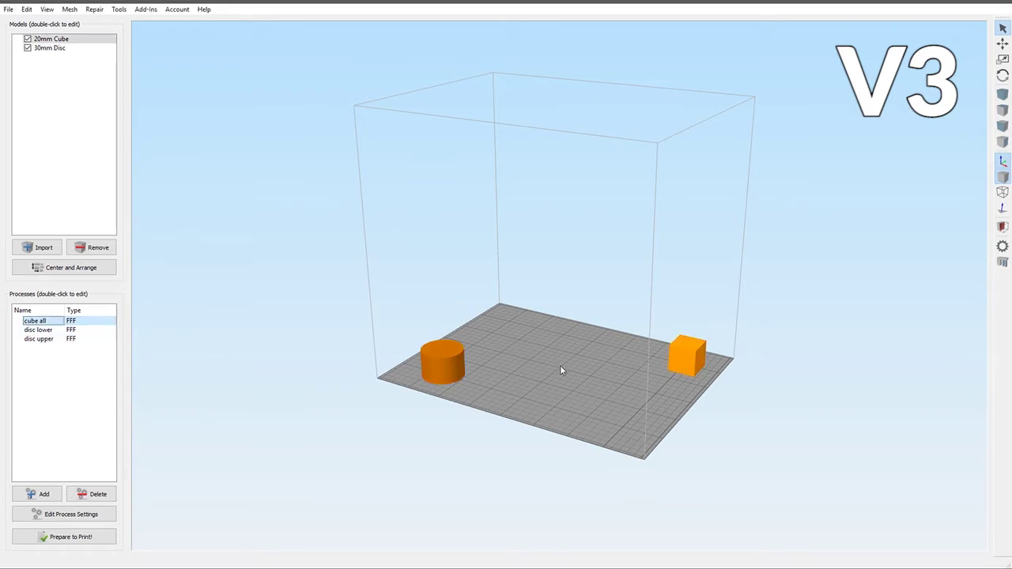
click(34, 330)
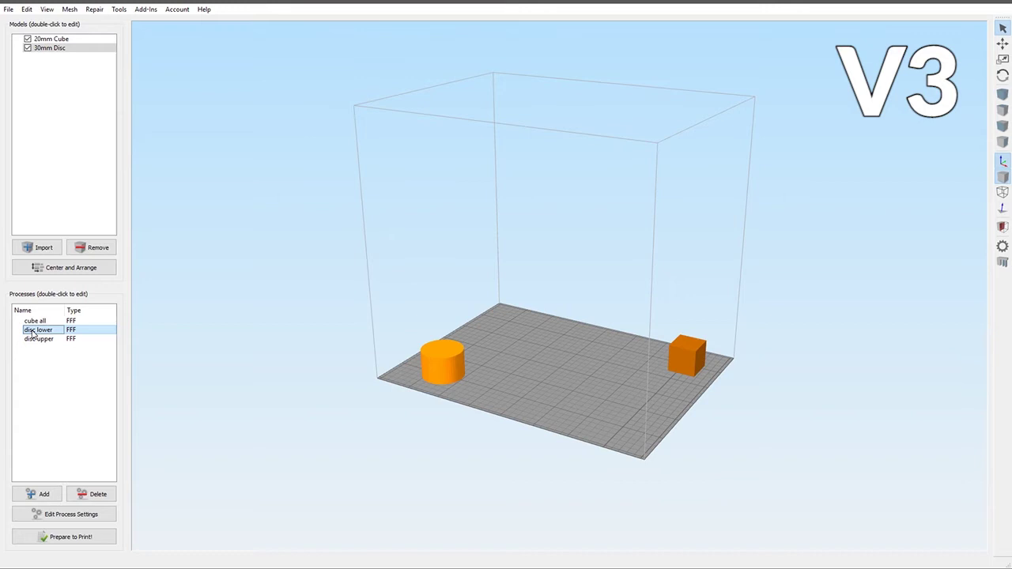
click(49, 332)
Select all three processes for sequential printing and enter 180 as max height clearance
click(71, 537)
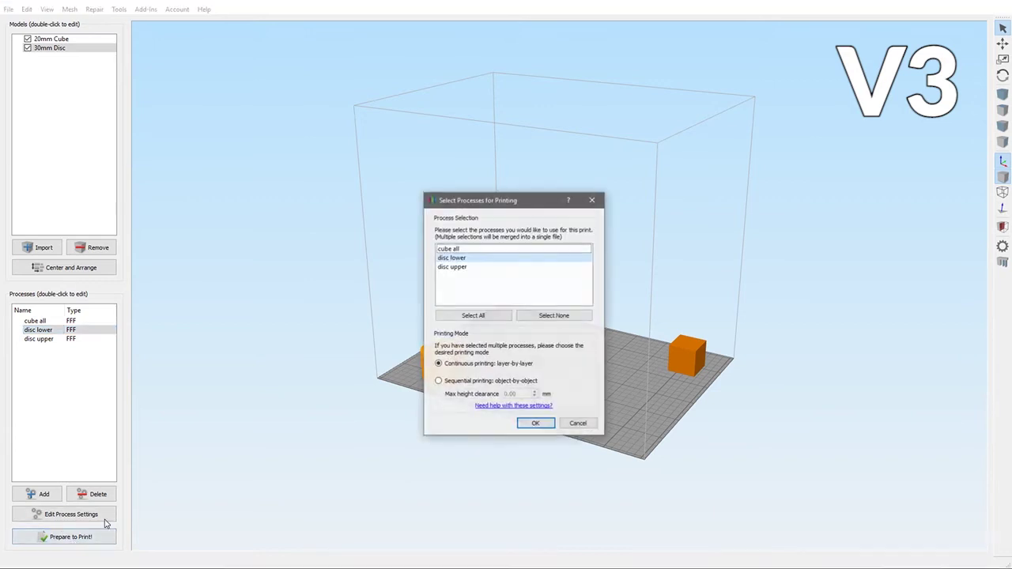
click(467, 316)
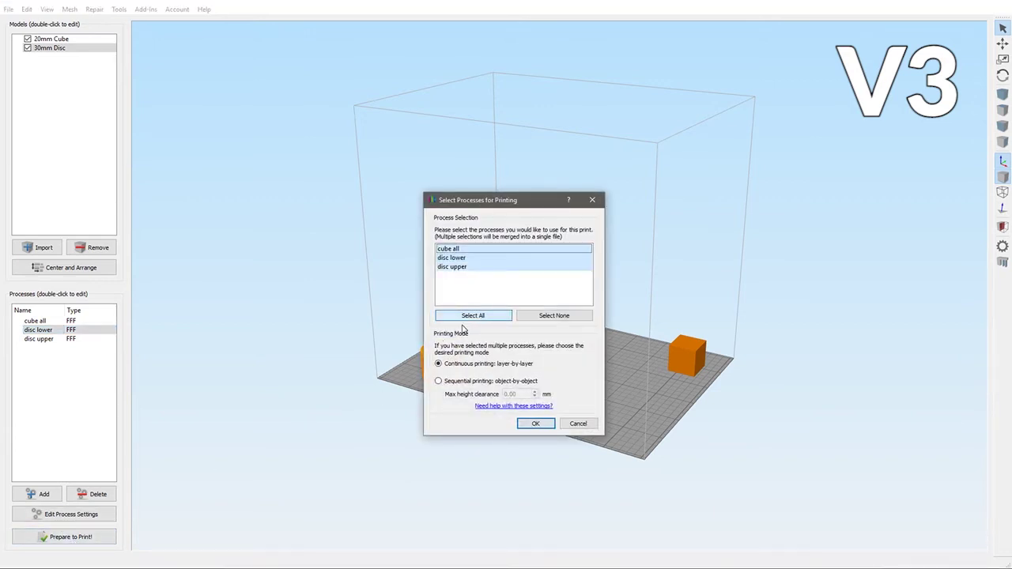
click(438, 382)
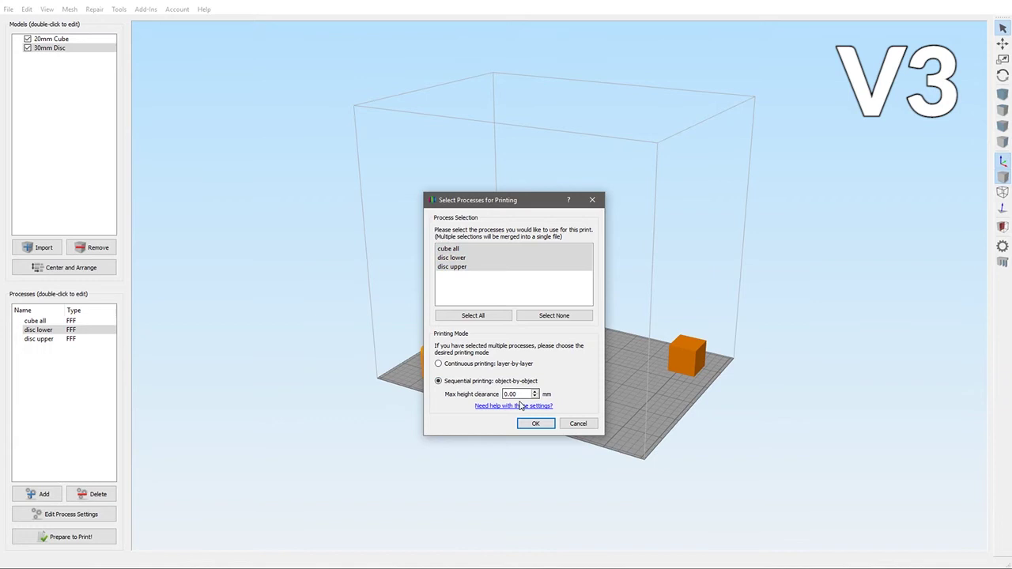
key(Tab)
text(180)
click(536, 425)
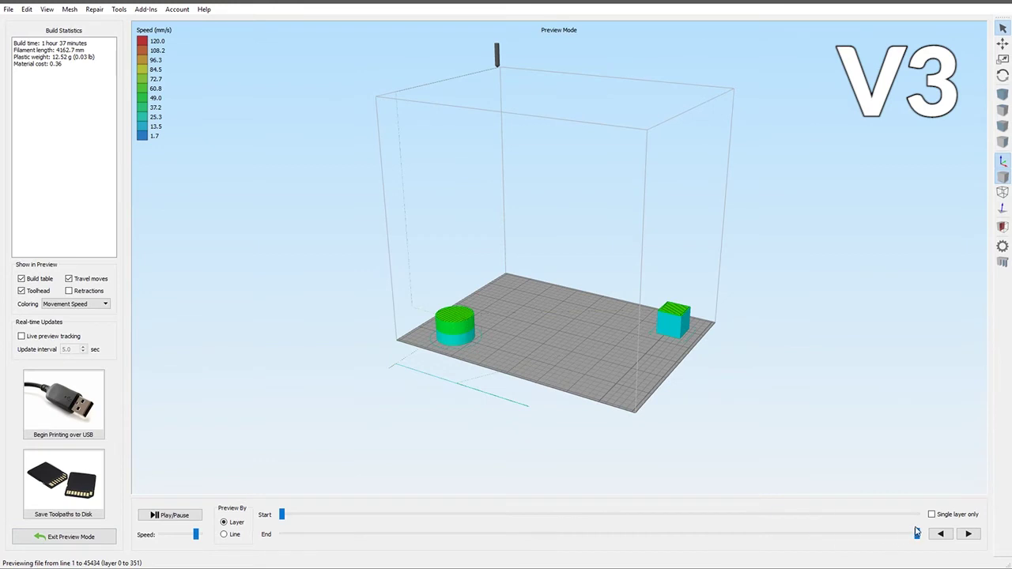
drag(916, 534, 928, 504)
Exit Preview Mode and select the disc all process
click(79, 537)
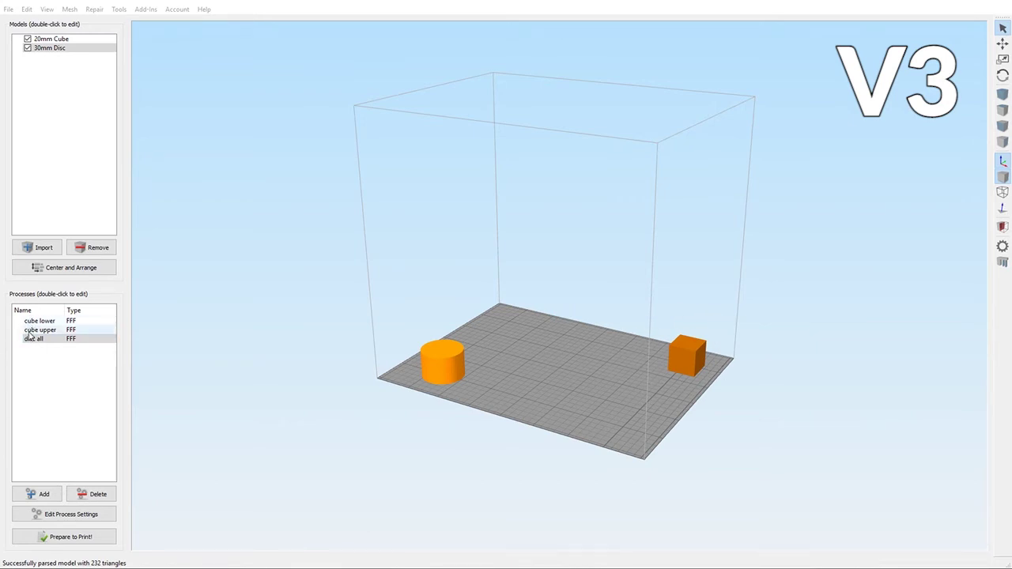
click(29, 340)
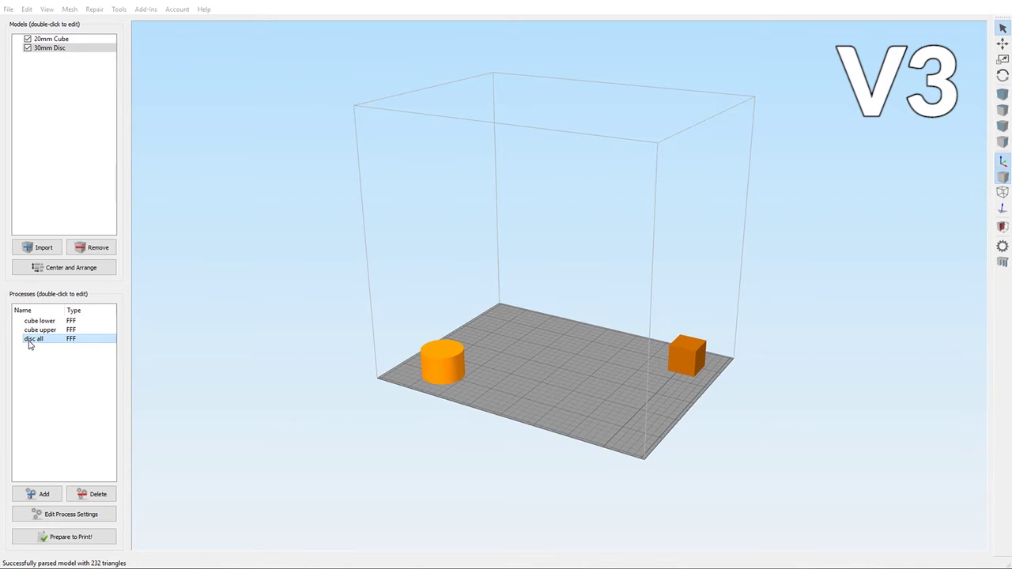
Slice all three processes sequentially with 180 mm clearance and rewind the preview to layer one
click(68, 537)
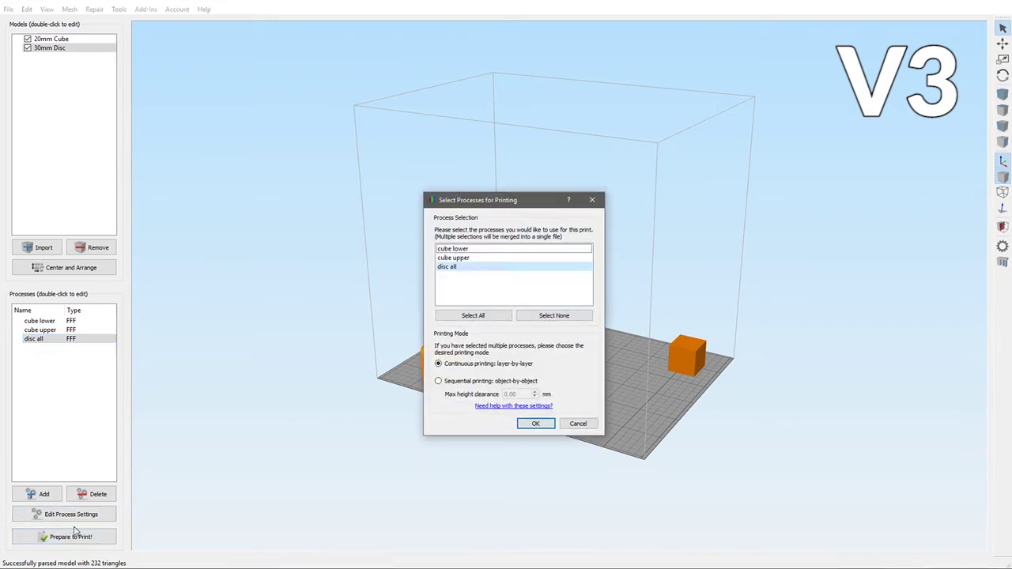
click(467, 316)
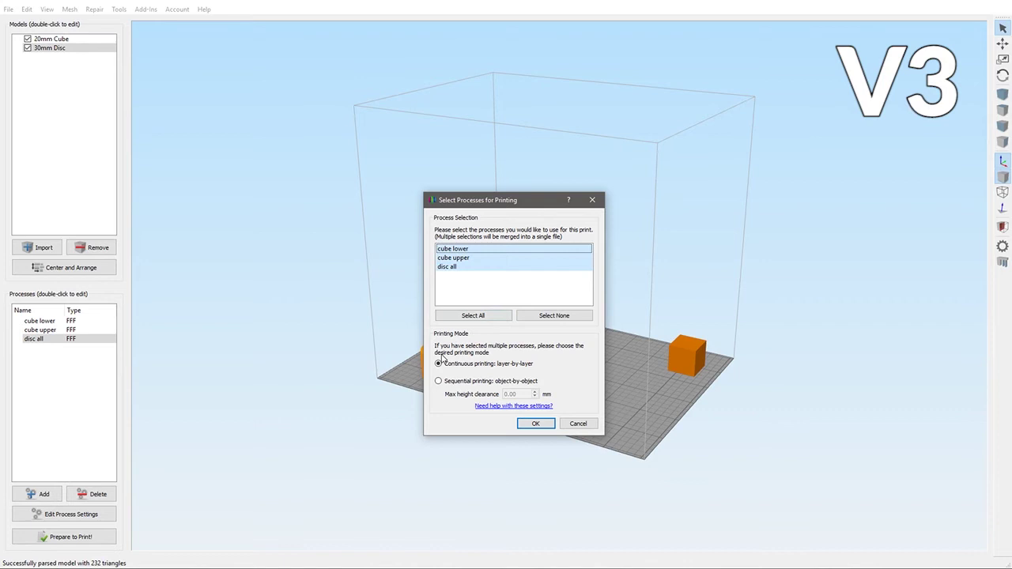
click(439, 381)
double_click(521, 392)
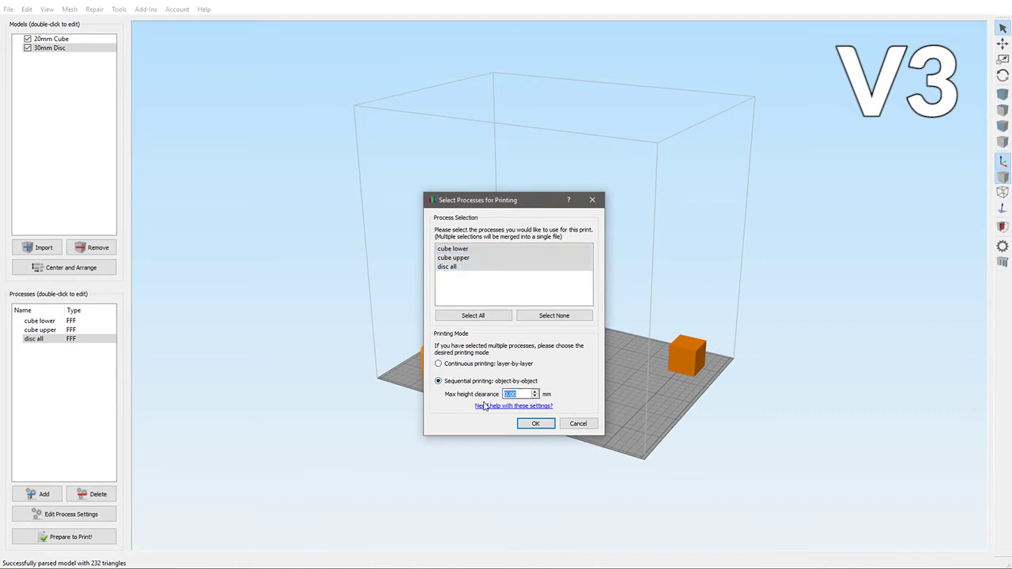
text(180)
click(533, 424)
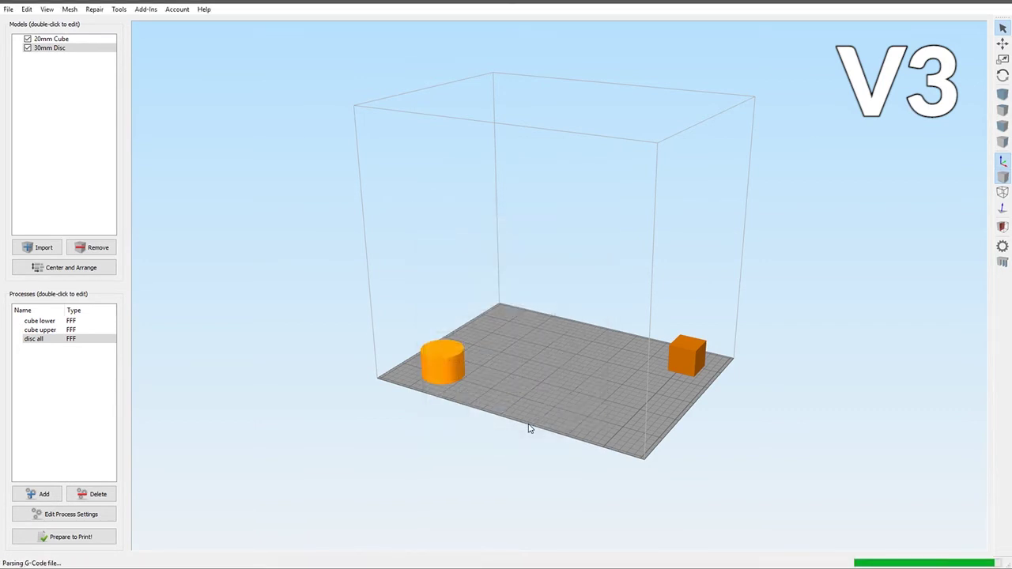
drag(463, 553, 929, 508)
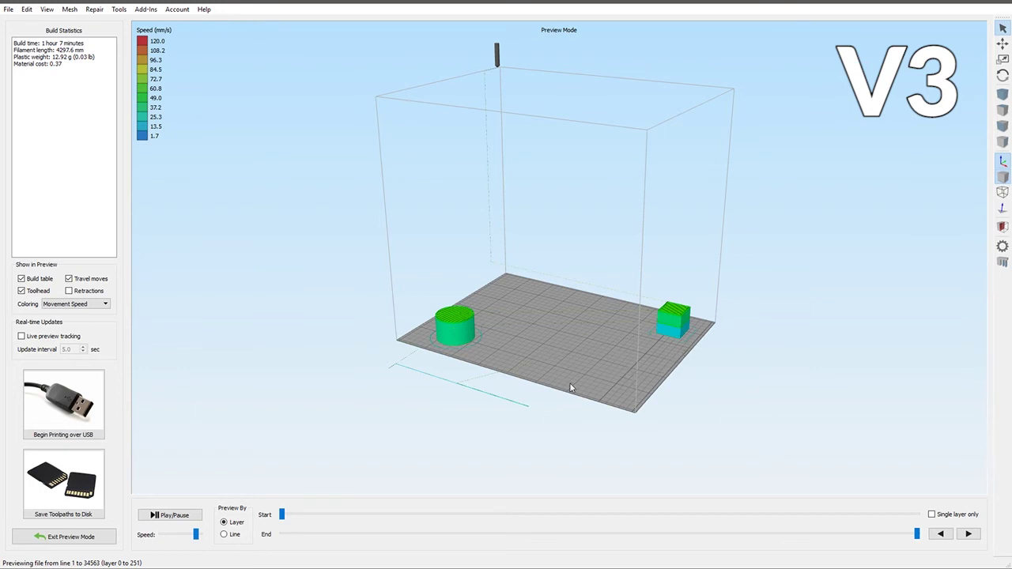
Exit the toolpath preview back to the model view
click(79, 537)
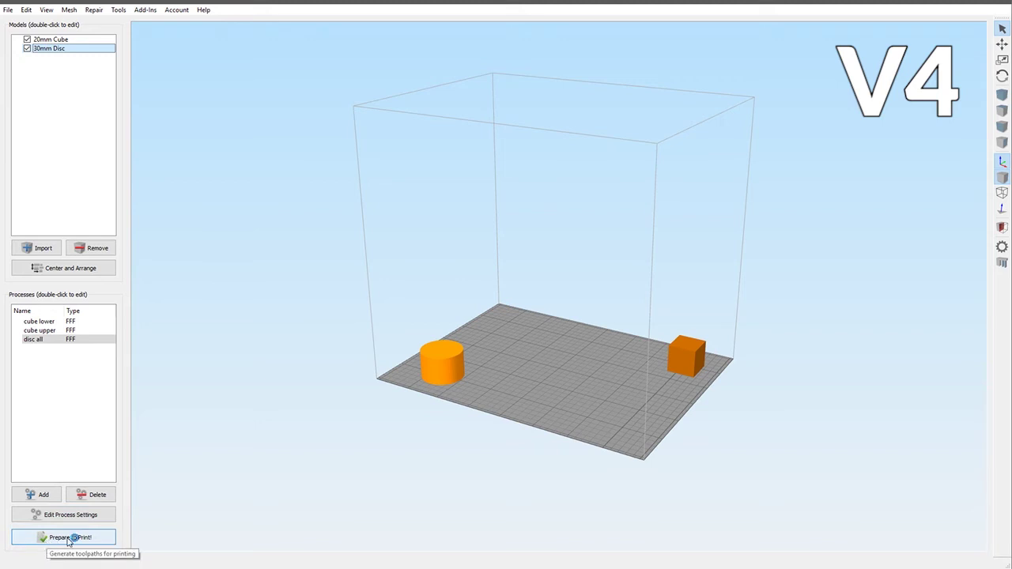
Reslice all three processes, keeping 180 mm sequential clearance, and rewind the preview to the first layer
click(69, 538)
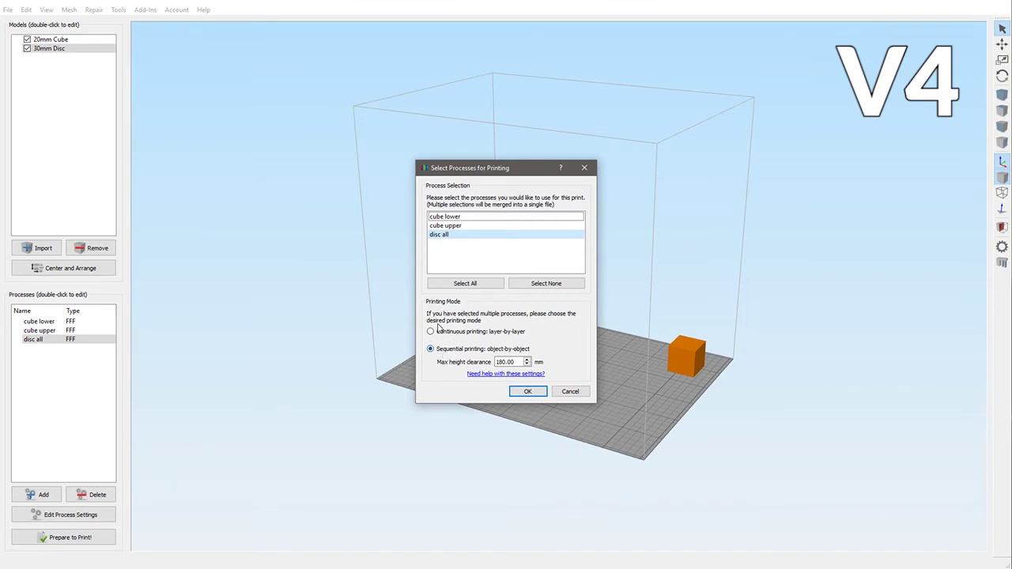
double_click(519, 362)
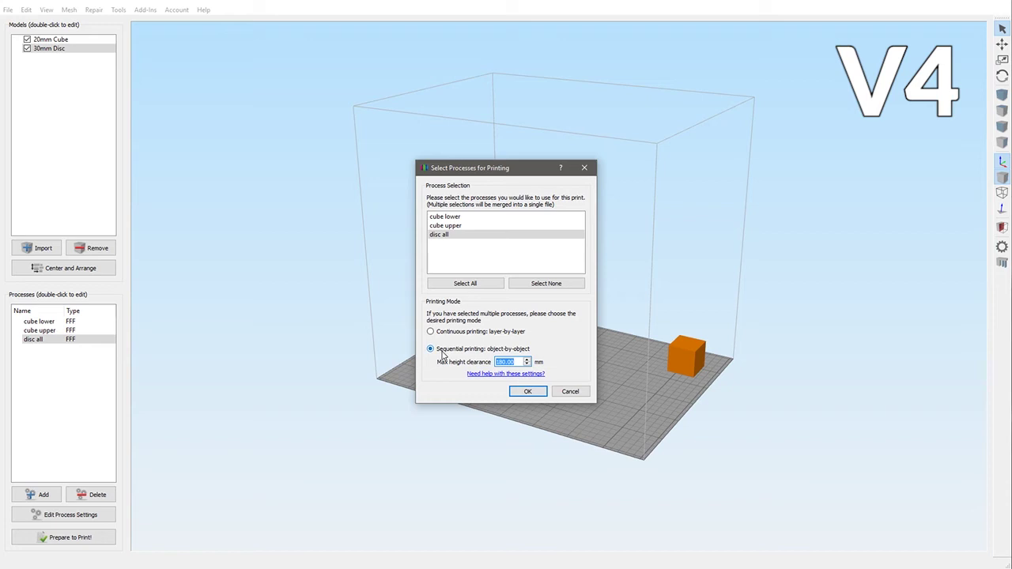
mouse_move(514, 364)
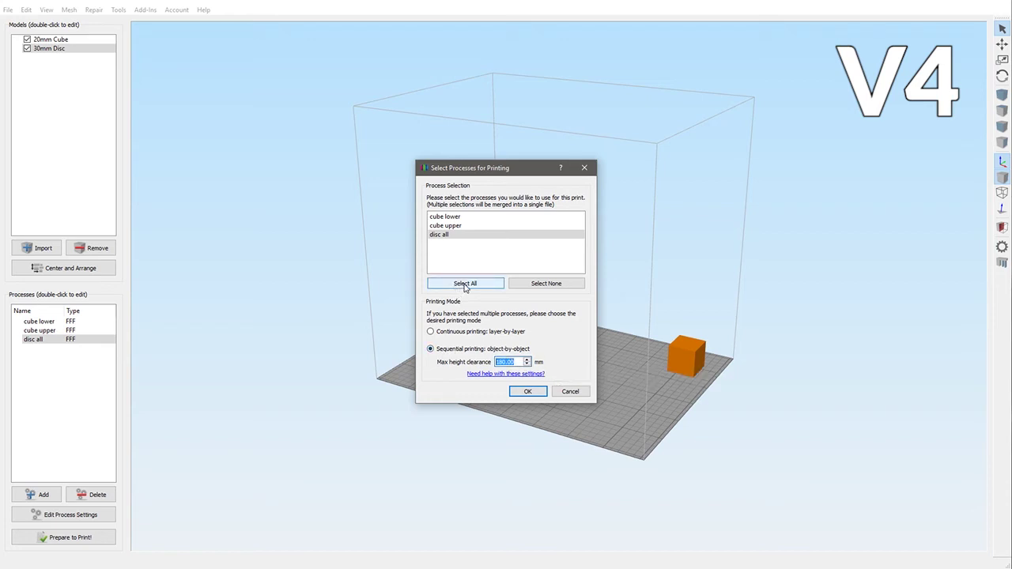
click(465, 283)
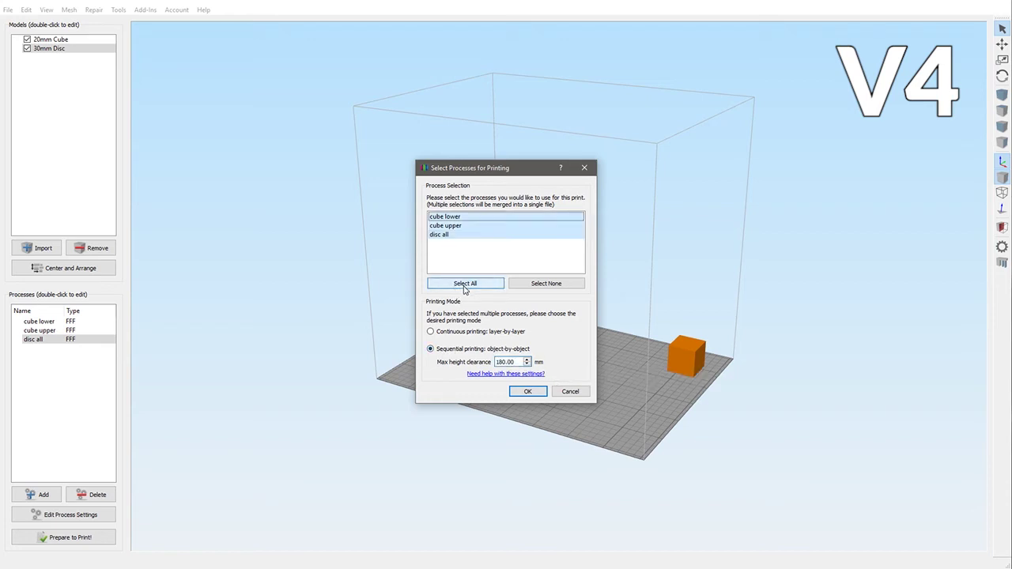
click(527, 391)
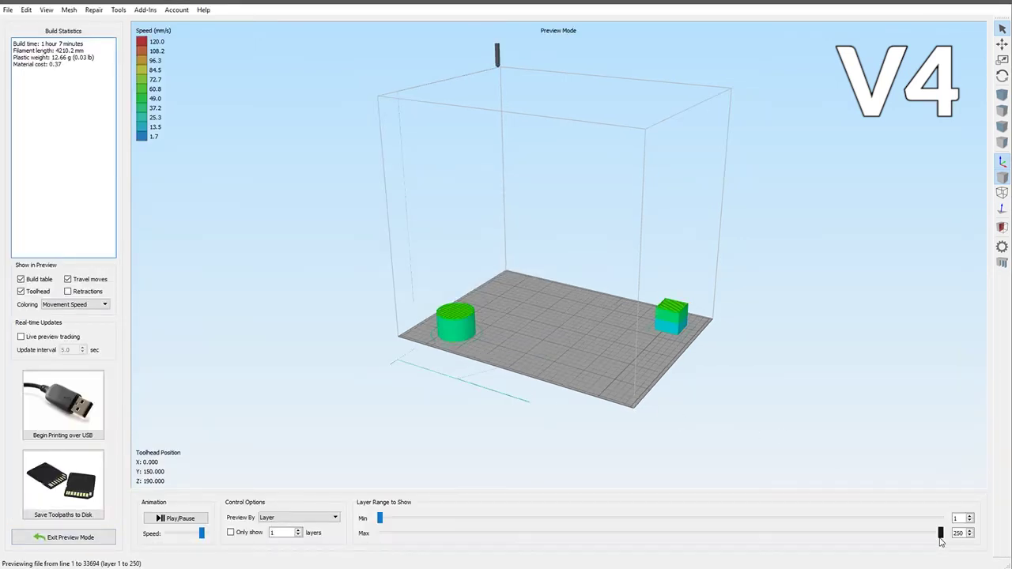
mouse_move(931, 534)
mouse_down()
mouse_move(381, 535)
mouse_move(510, 521)
mouse_move(423, 514)
mouse_move(535, 512)
mouse_move(562, 531)
mouse_move(944, 533)
mouse_up()
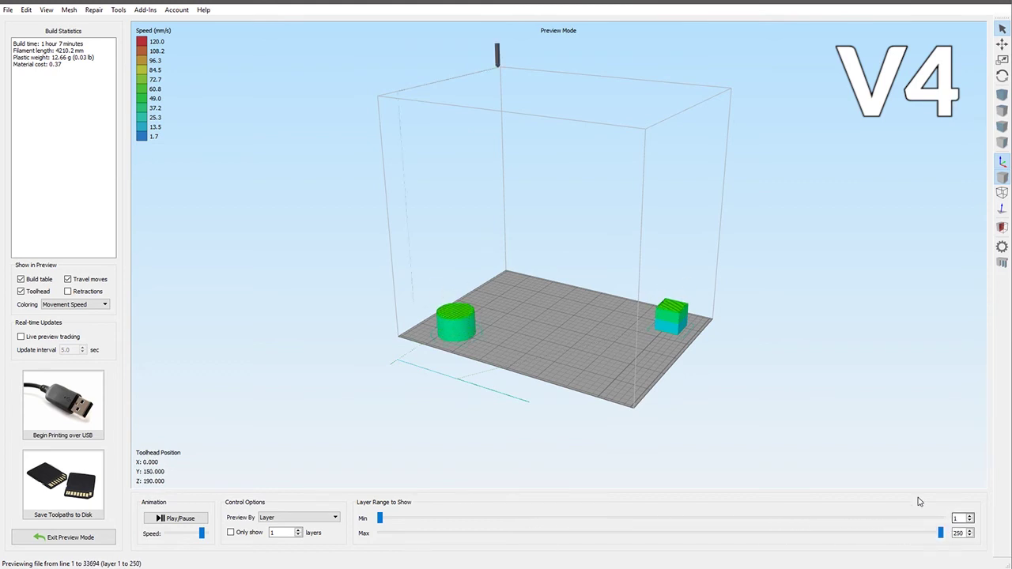
Exit Preview Mode and select the 20mm cube process
click(73, 537)
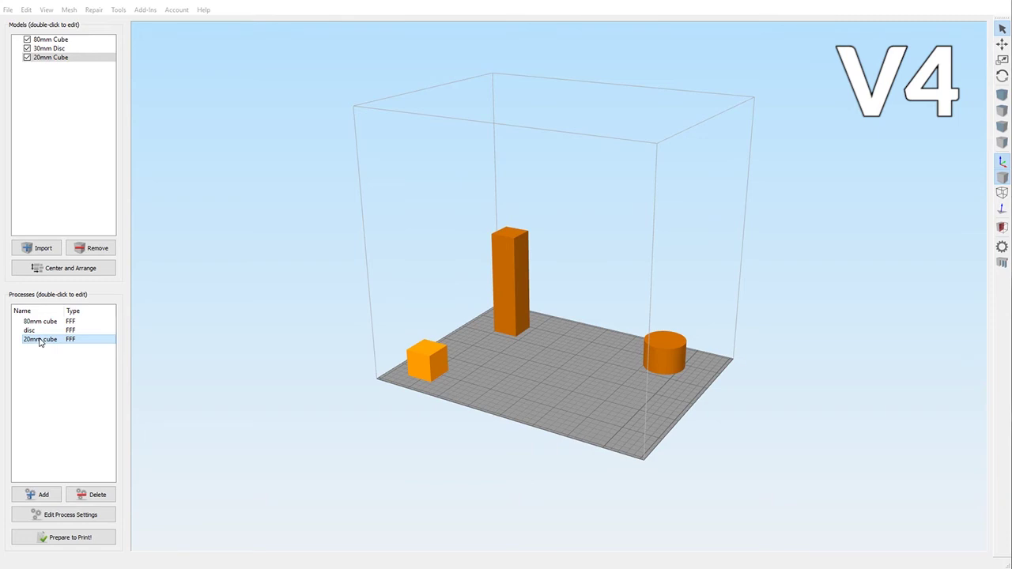
click(39, 340)
Slice all three processes (80mm cube, disc, 20mm cube) together for sequential printing
click(70, 539)
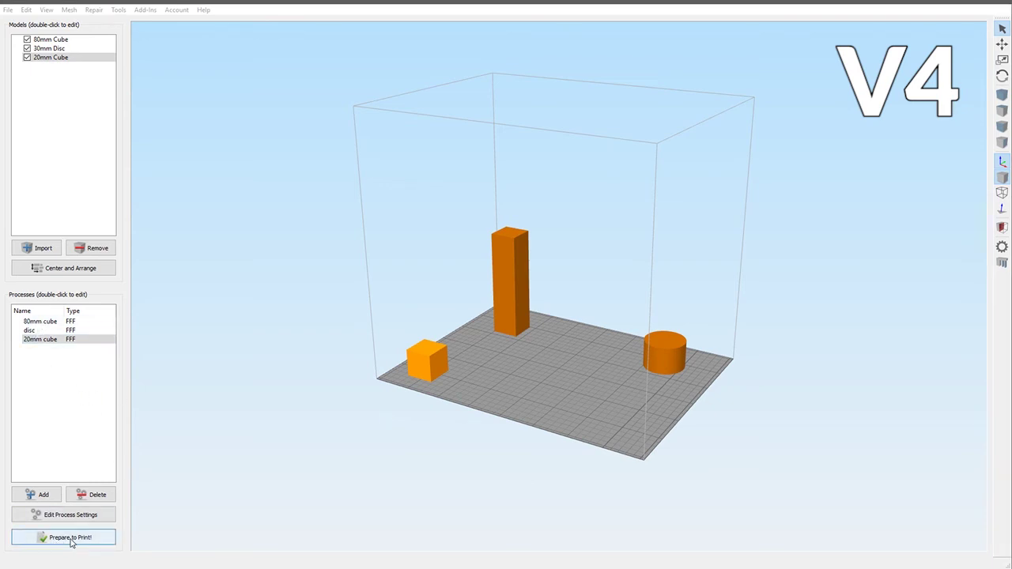
click(465, 283)
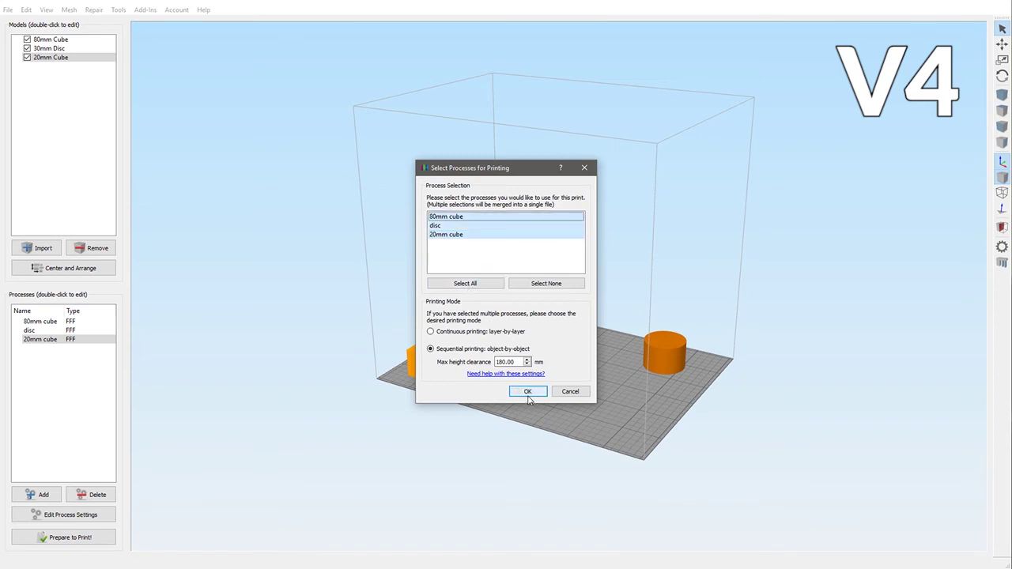
click(527, 392)
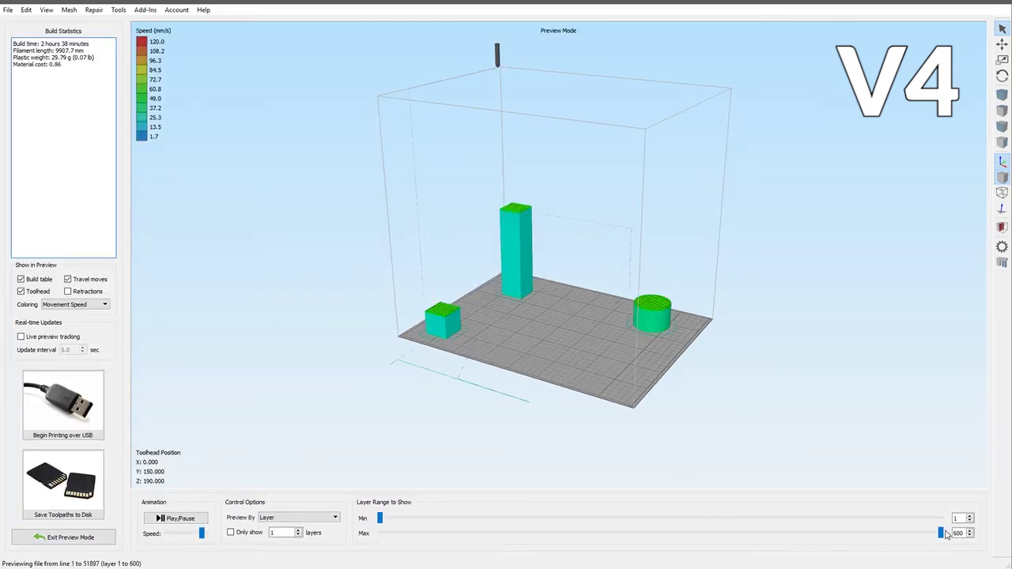
Review the preview from the first layer to layer 250, then exit preview mode
drag(941, 533, 521, 549)
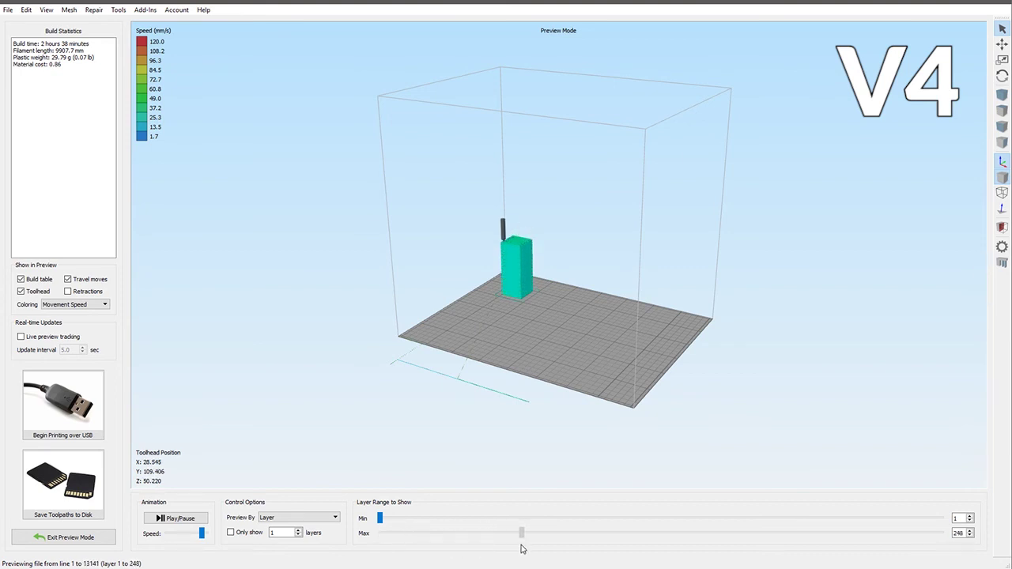
drag(521, 549, 631, 533)
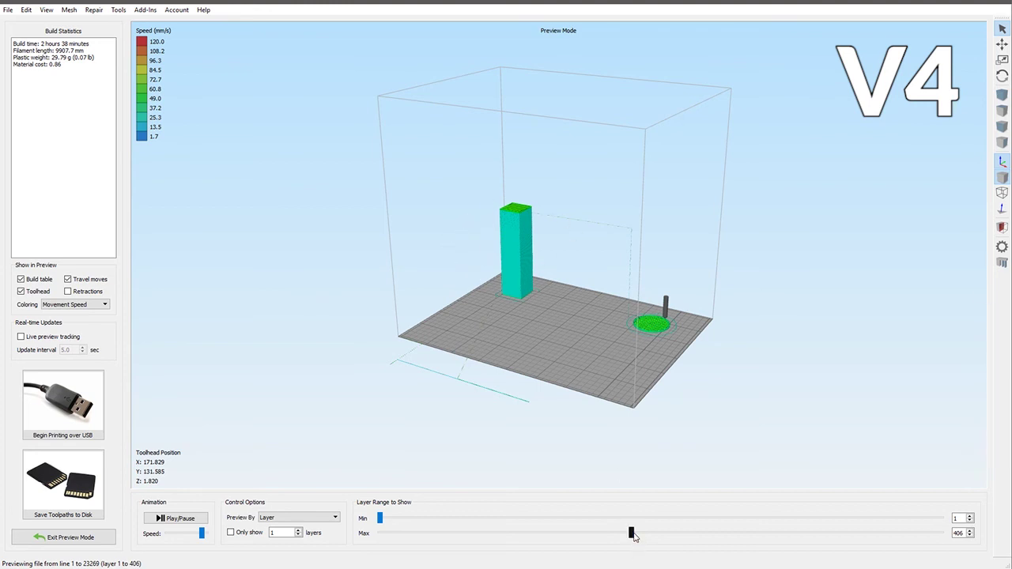
click(69, 538)
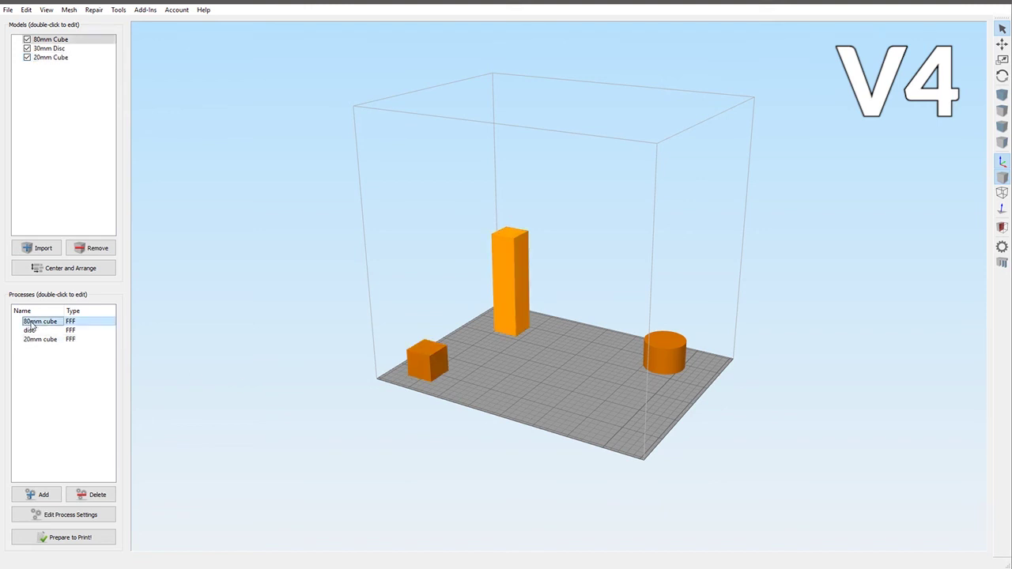
Move the 80mm cube process below 20mm cube and re-slice all three processes
drag(32, 322, 33, 352)
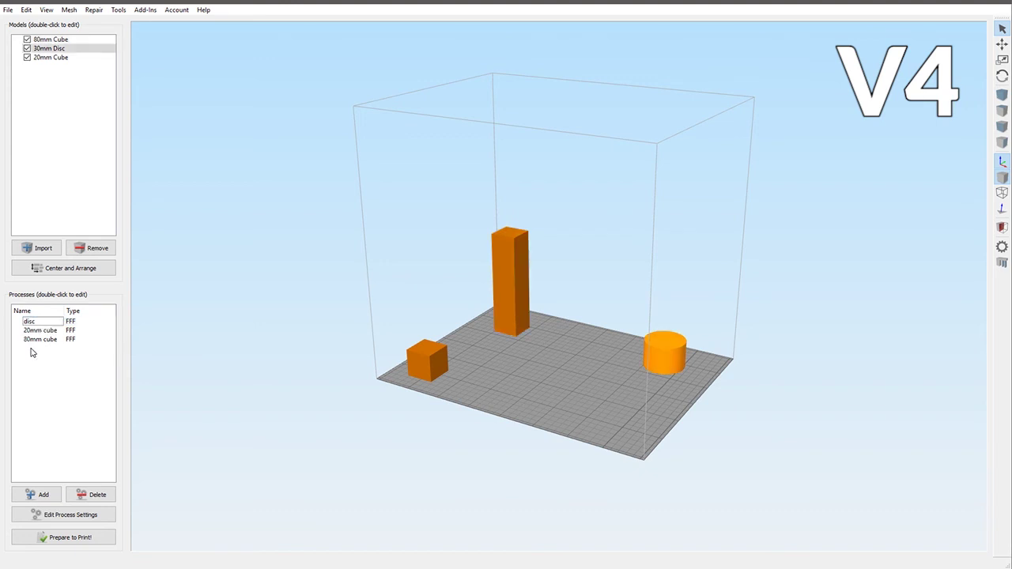
click(55, 538)
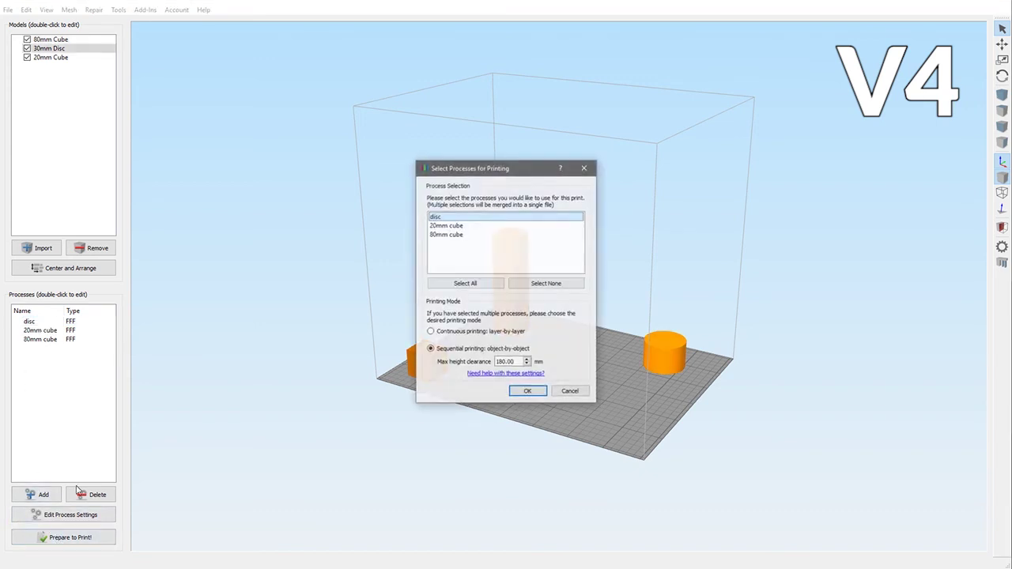
click(466, 283)
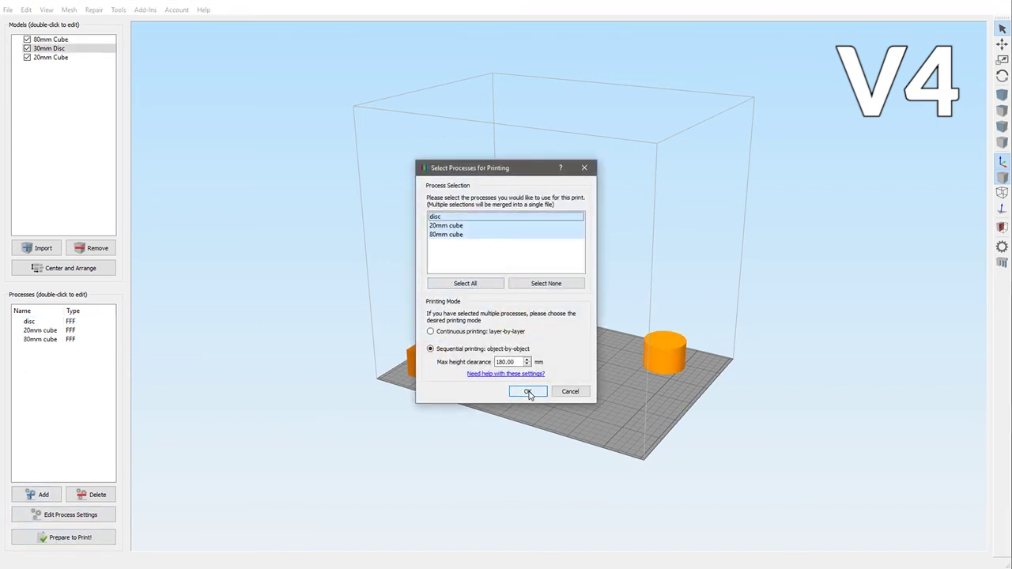
click(527, 391)
Step the preview from the first layer through layers 214, 243 and 547
drag(490, 534, 720, 552)
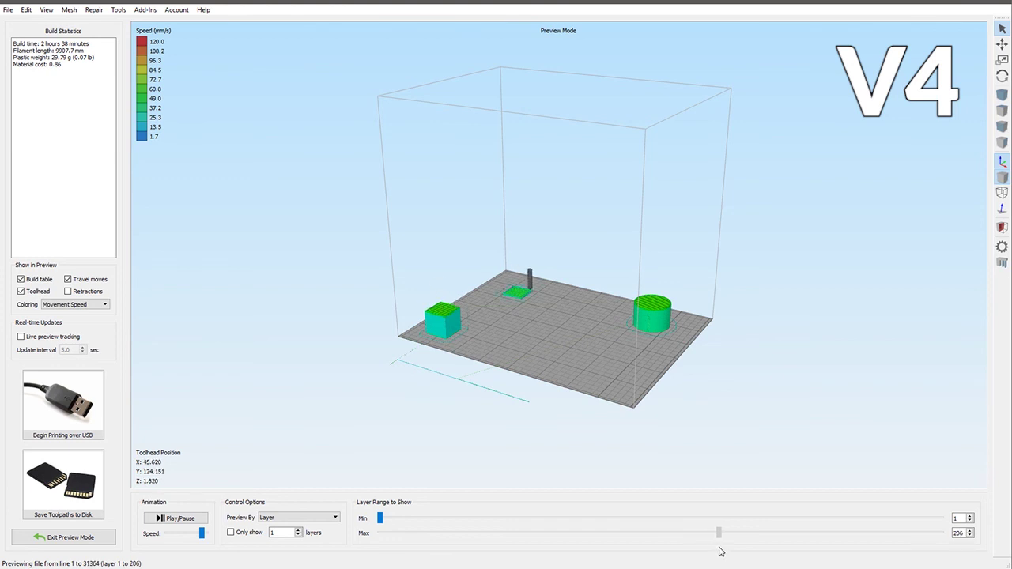
drag(720, 552, 725, 542)
drag(725, 542, 740, 540)
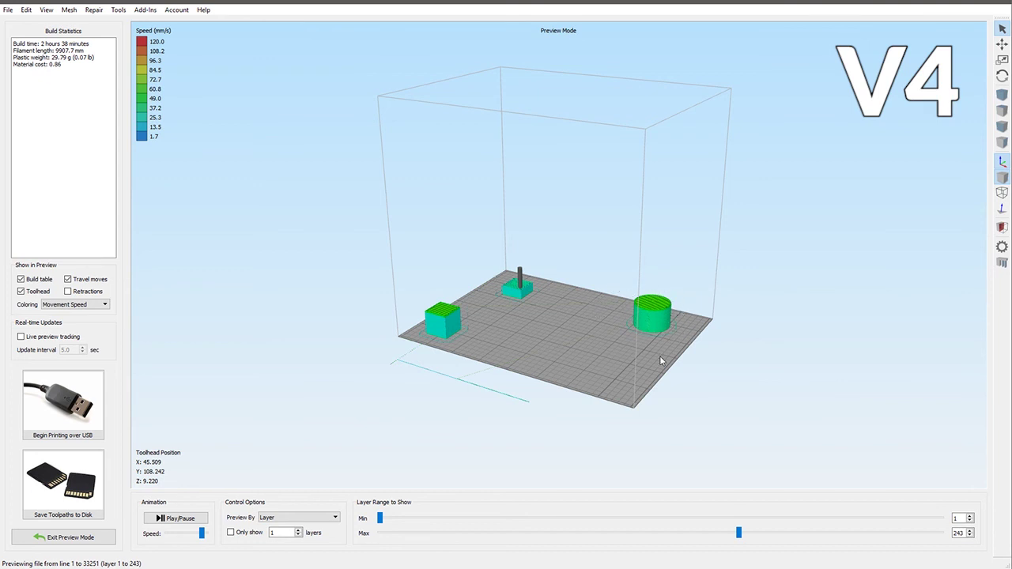
drag(739, 532, 941, 535)
Exit the toolpath preview to the model view of the 80mm cube, 30mm disc and 20mm cube
click(37, 538)
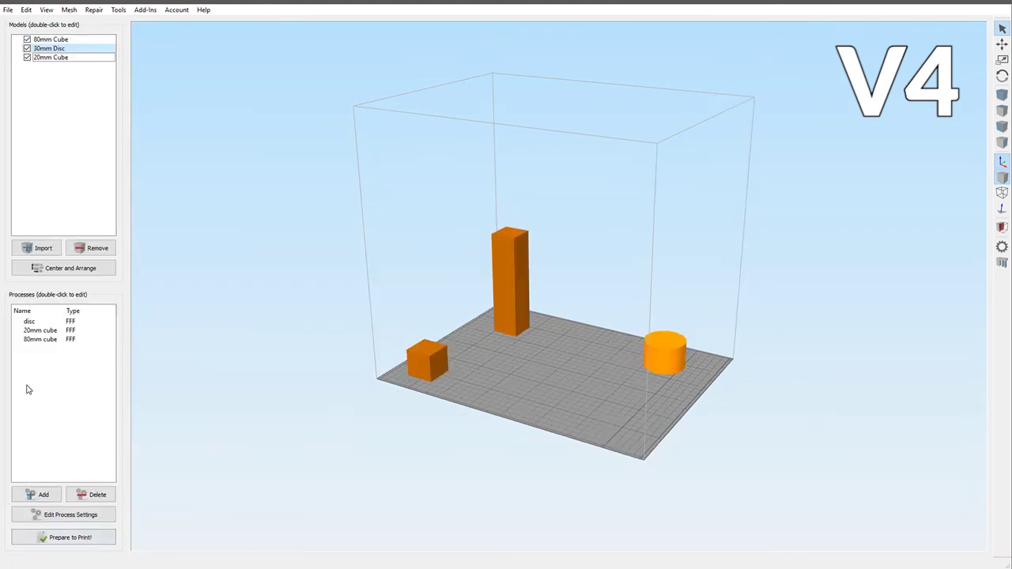